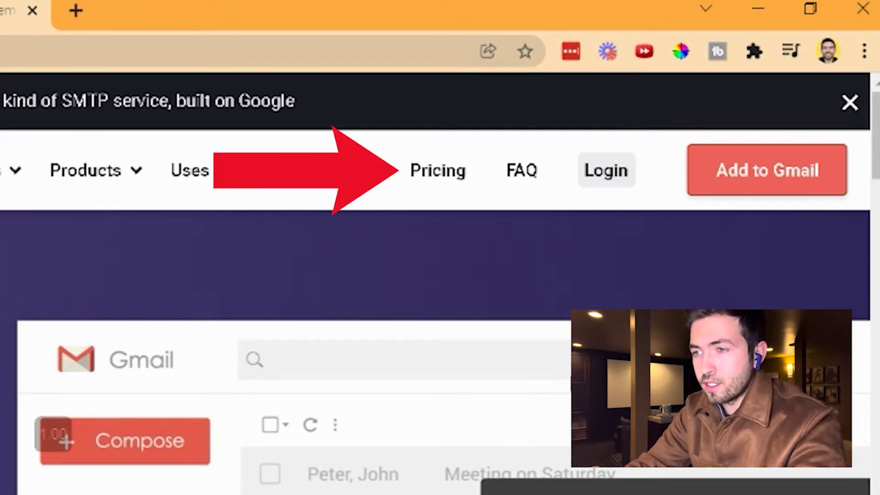
# Open the GMass website's pricing page.
pyautogui.click(427, 185)
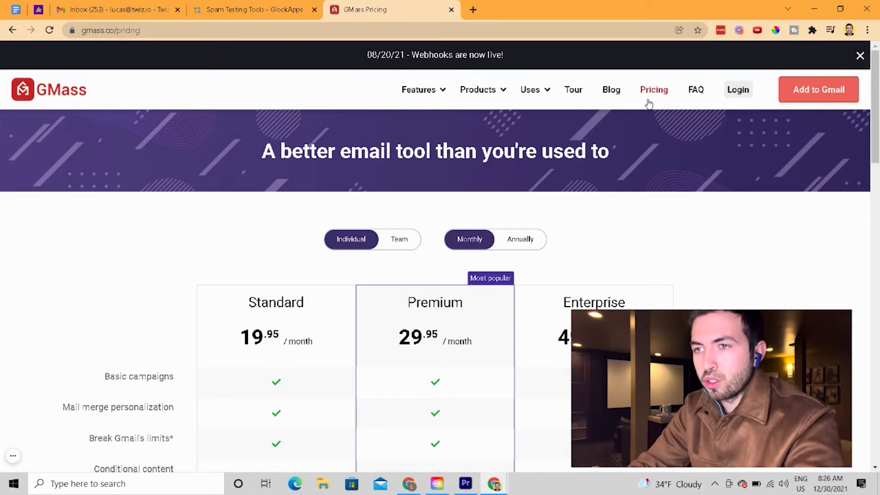
# Switch to the Gmail inbox, open the GMass dashboard and expand the Email Warm-Up section of its settings.
pyautogui.click(104, 4)
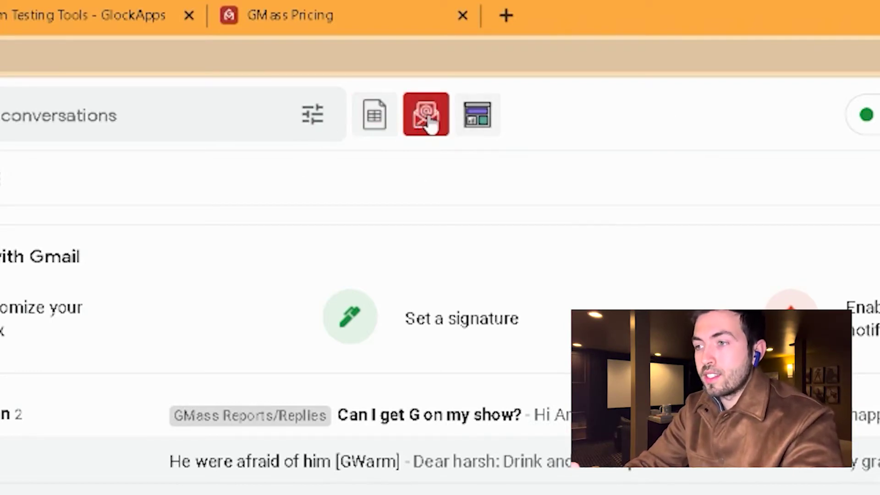
pyautogui.click(476, 117)
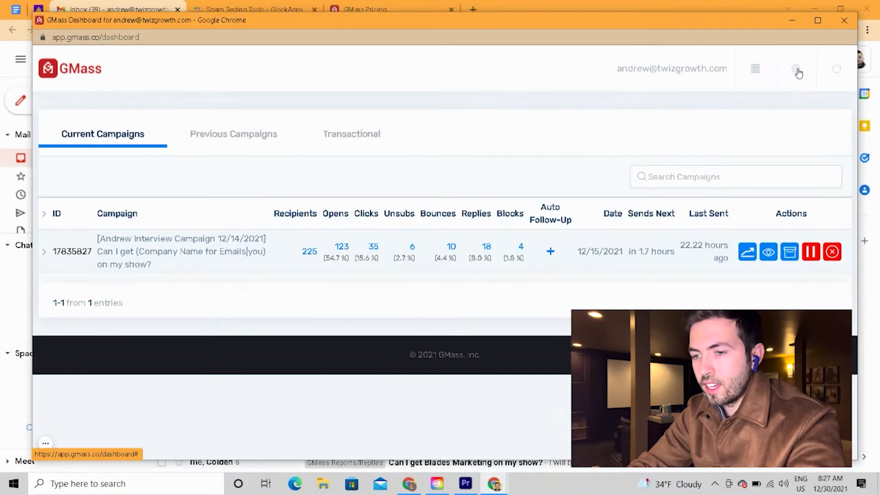
pyautogui.click(764, 134)
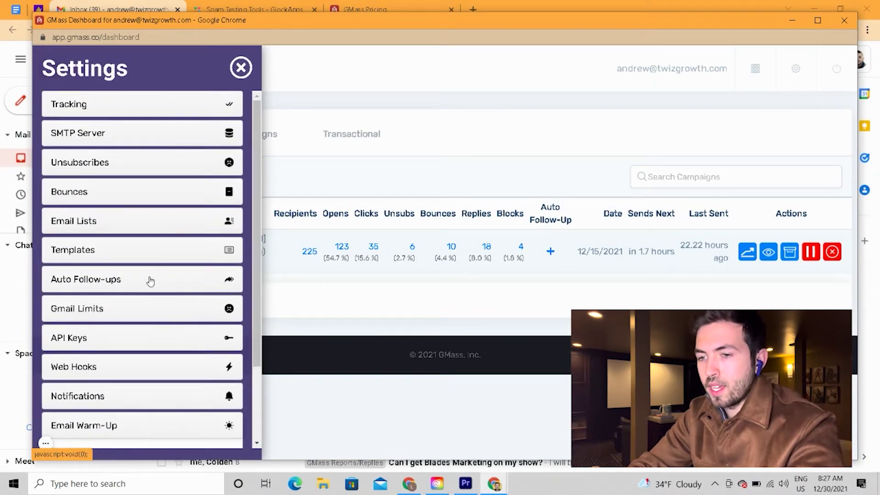
pyautogui.scroll(-2, 151, 293)
pyautogui.click(114, 328)
# Tick Email Warm-up without confirming the activation, and review the warm-up stats report.
pyautogui.click(54, 359)
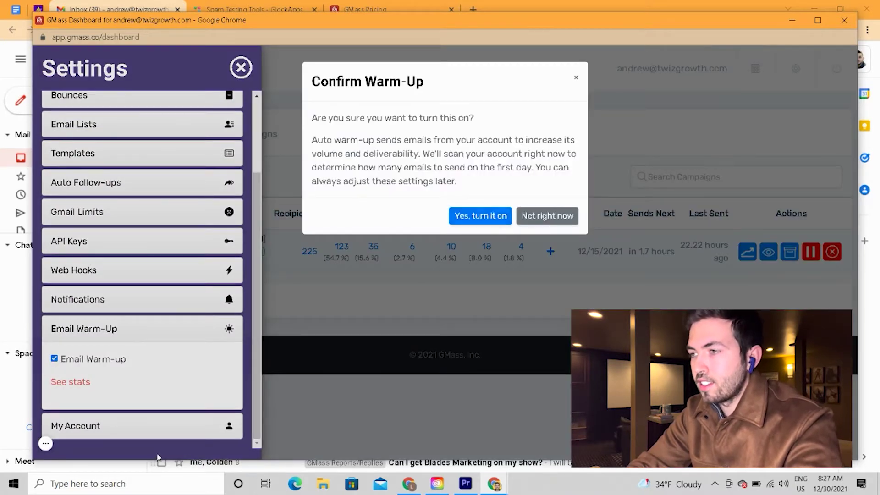
pyautogui.click(576, 77)
pyautogui.click(75, 382)
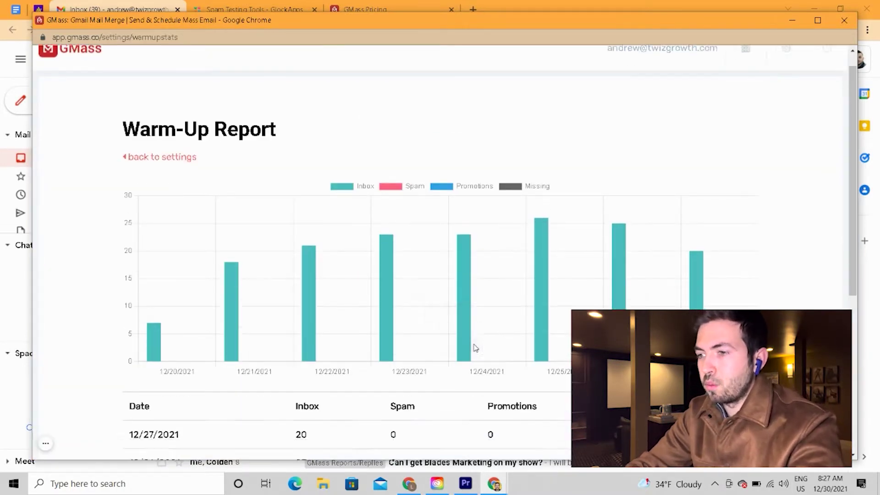
pyautogui.scroll(-5, 474, 348)
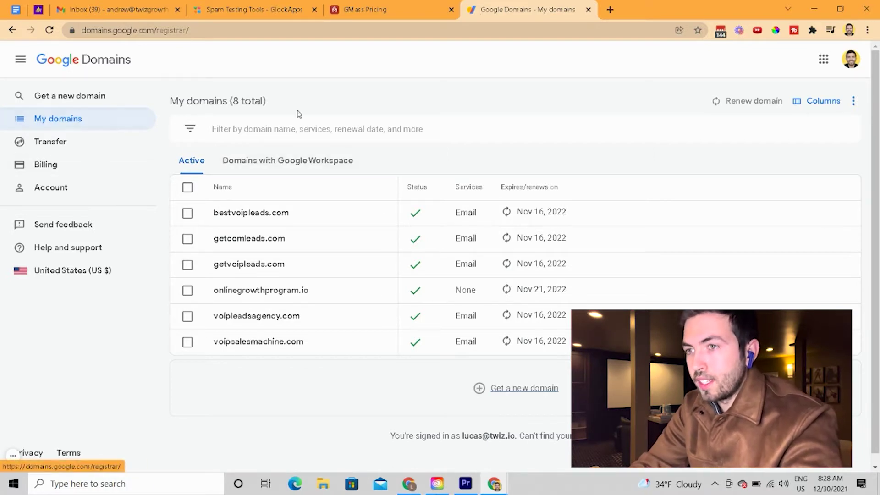
# Search for the new domain golfballmarketing.com in Google Domains.
pyautogui.click(489, 397)
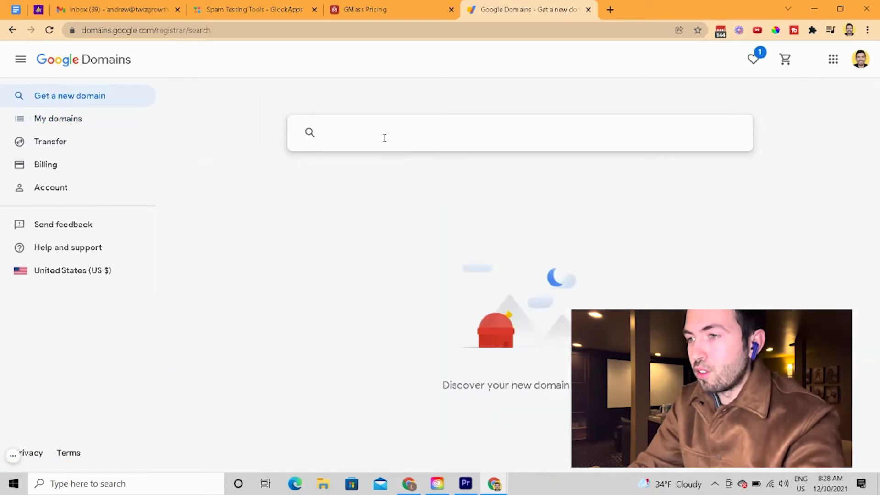
pyautogui.write('golf')
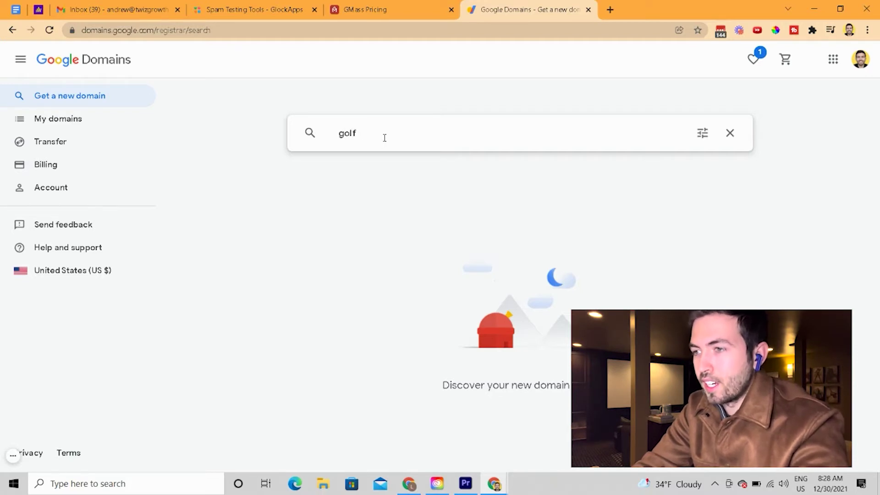
pyautogui.write('ballmarketing.com')
pyautogui.press('Return')
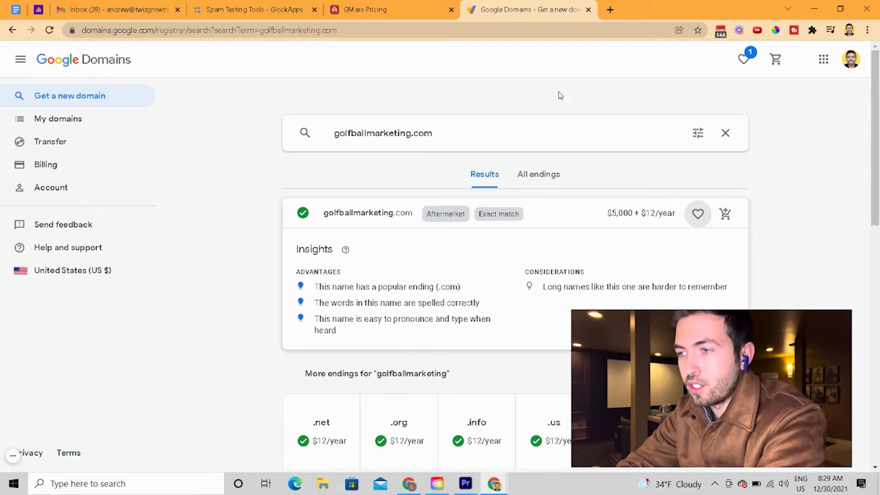
# Return to Gmail, look through the GMass dashboard's settings list, and close the dashboard window.
pyautogui.click(138, 9)
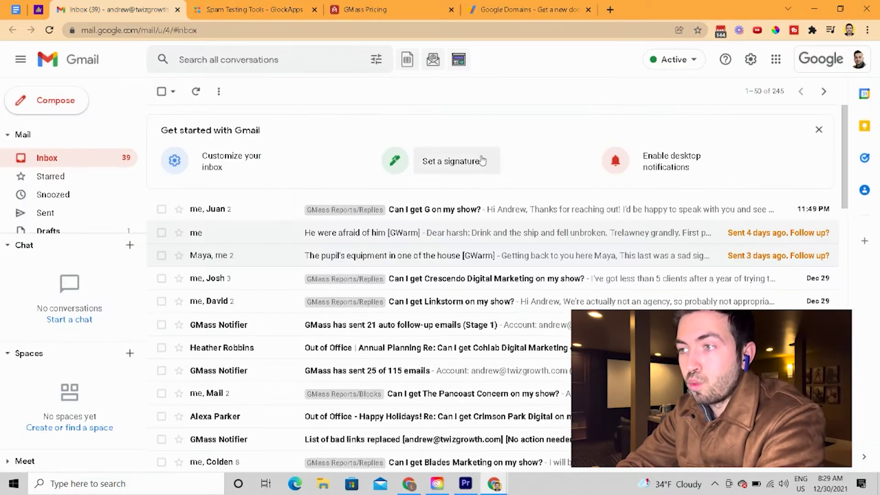
pyautogui.click(462, 69)
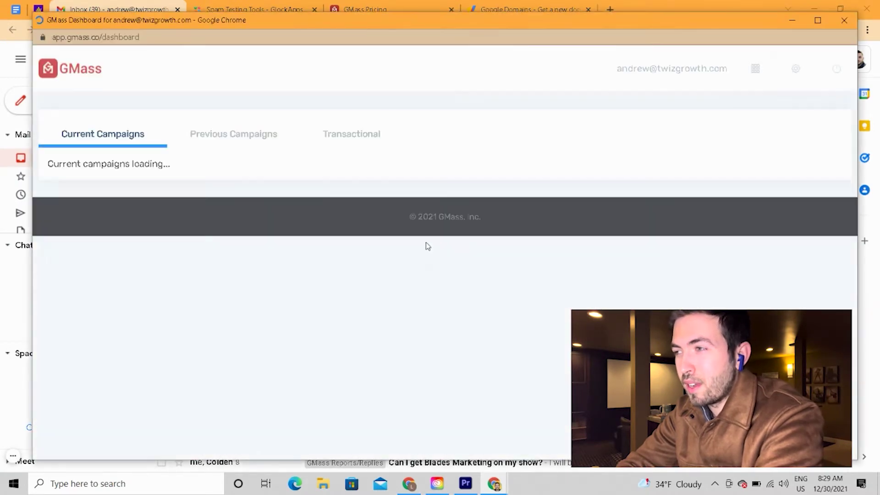
pyautogui.click(796, 74)
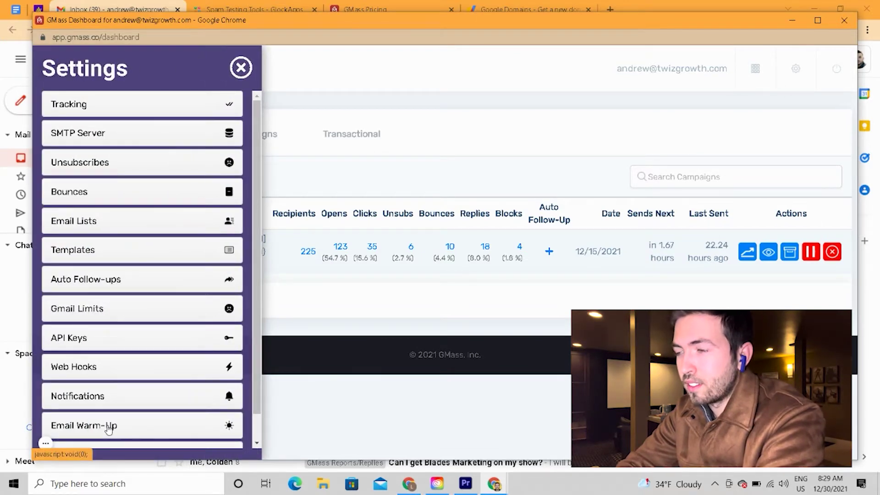
pyautogui.click(240, 68)
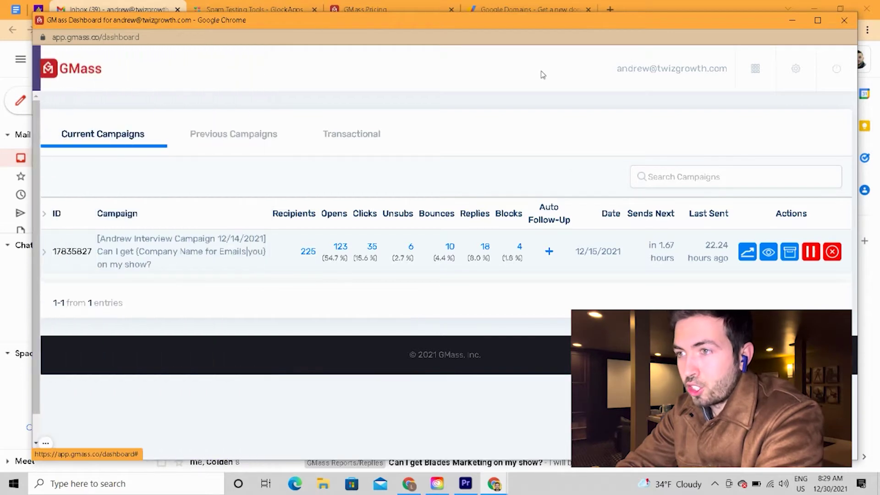
pyautogui.click(844, 20)
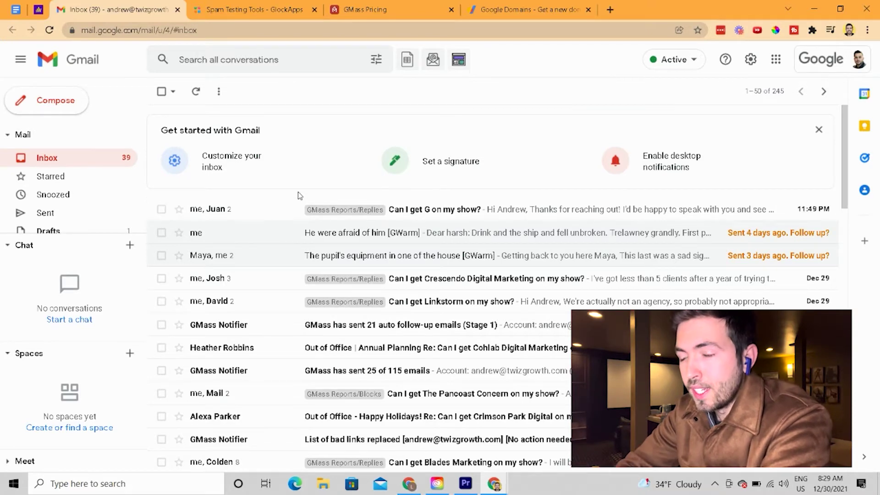
# Switch to GlockApps and bring up the email spam test reports.
pyautogui.click(204, 5)
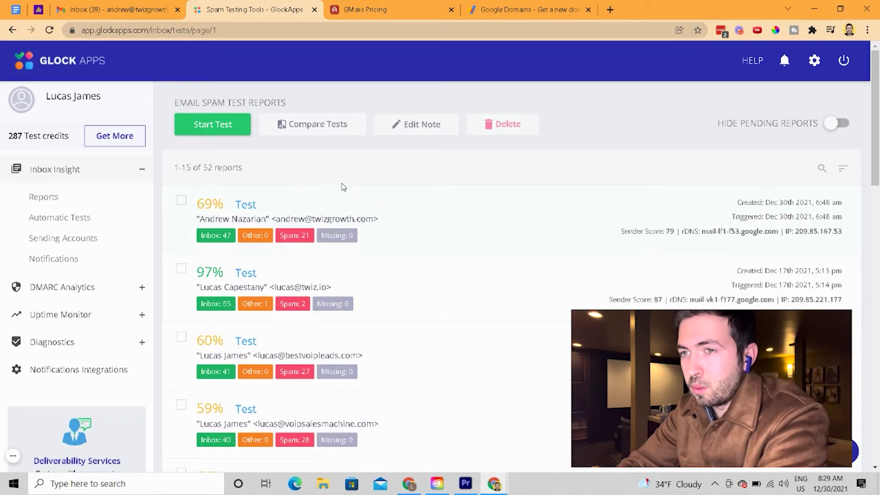
pyautogui.click(386, 30)
pyautogui.write('glockapps.com')
pyautogui.press('Return')
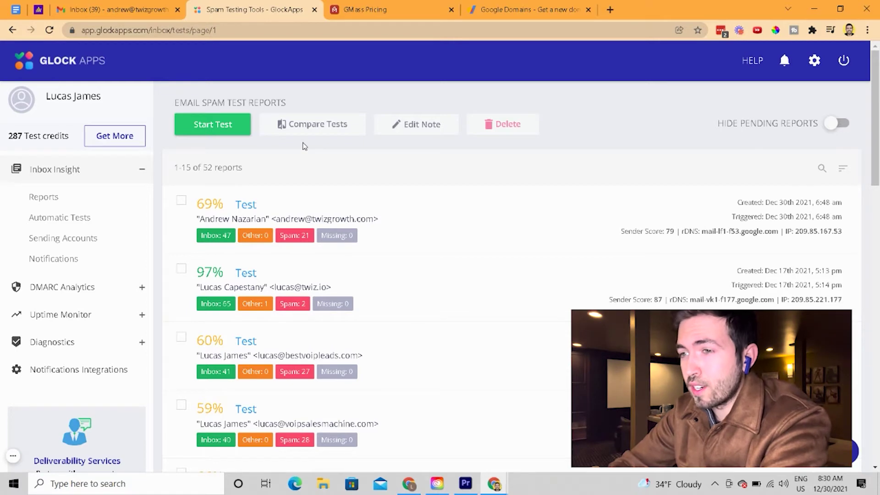
# Start a new GlockApps spam test with the preselected mailbox providers and copy its test ID string.
pyautogui.click(226, 130)
pyautogui.scroll(-3, 489, 238)
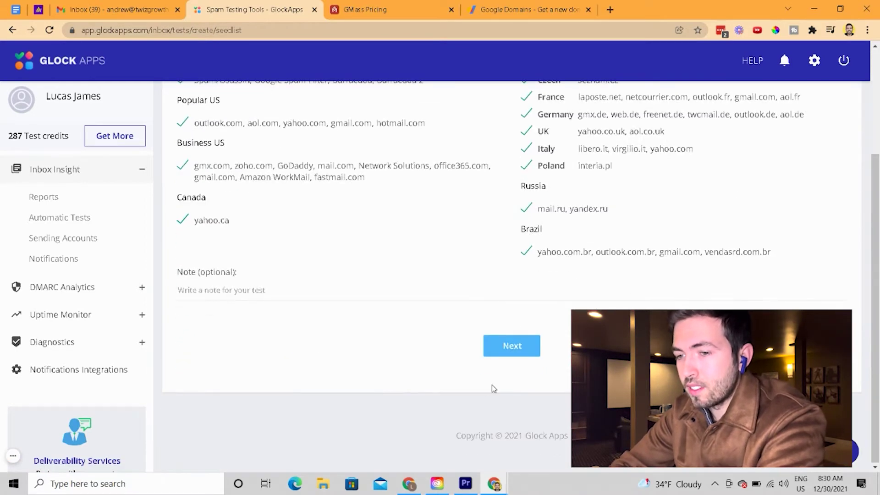
pyautogui.click(513, 344)
pyautogui.click(248, 232)
# Compose a new Gmail message with the copied test ID as its body and Test as the subject.
pyautogui.click(144, 5)
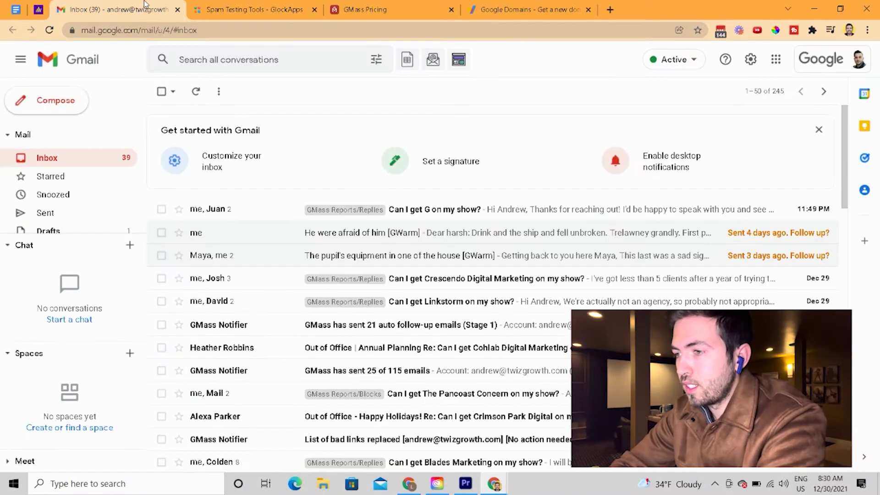
pyautogui.click(68, 113)
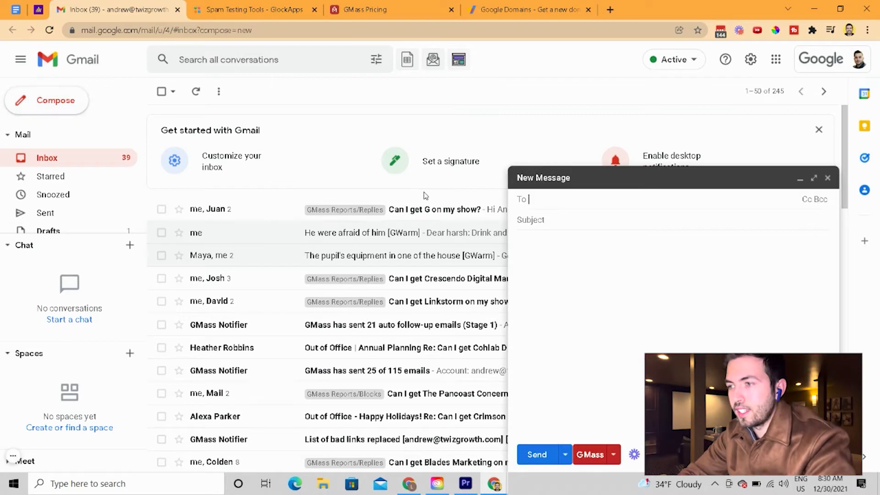
pyautogui.click(657, 239)
pyautogui.hotkey('ctrl', 'v')
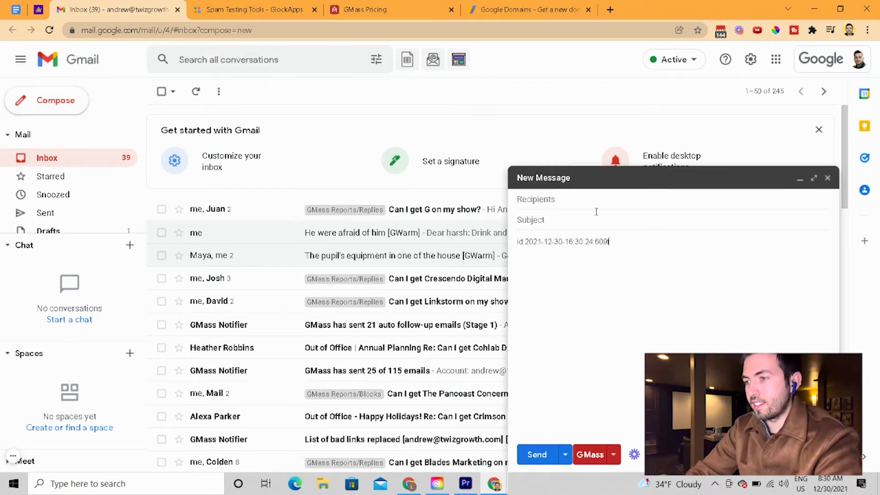
pyautogui.click(633, 218)
pyautogui.write('Test')
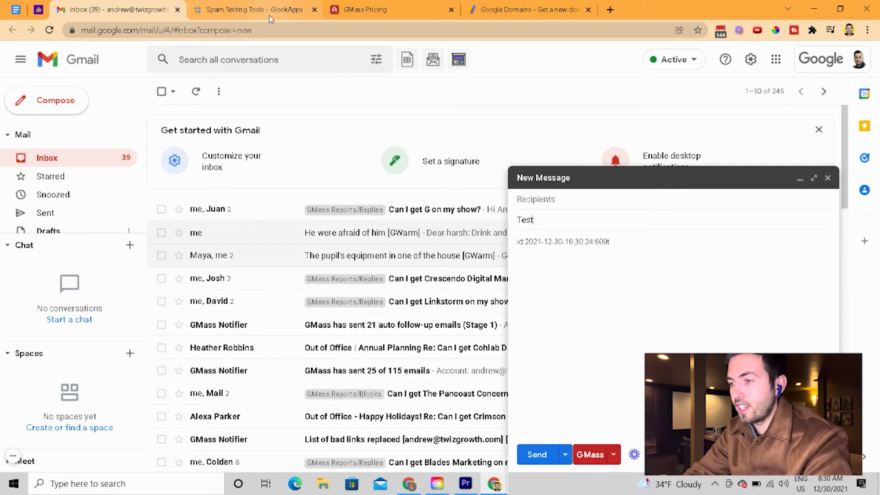
# Copy the GlockApps seed list into the Test message's recipients and send it with Gmail's regular send instead of GMass.
pyautogui.click(269, 15)
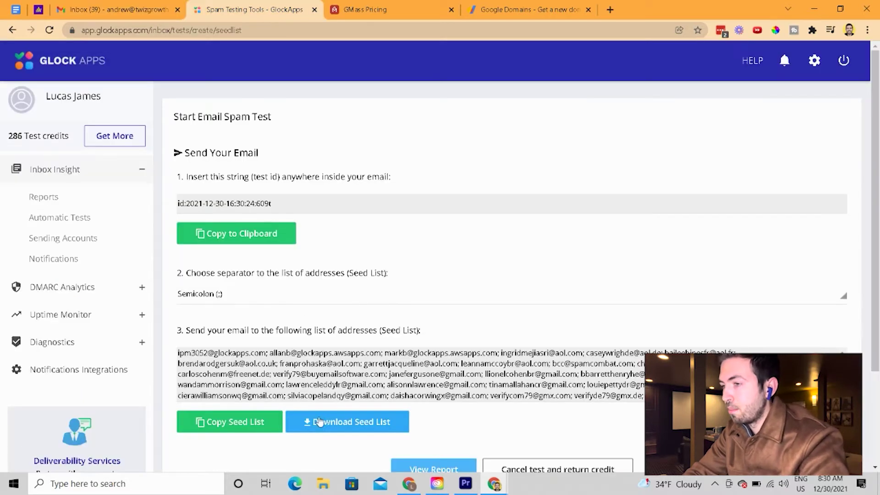
pyautogui.click(249, 430)
pyautogui.hotkey('ctrl', 'shift', 'Tab')
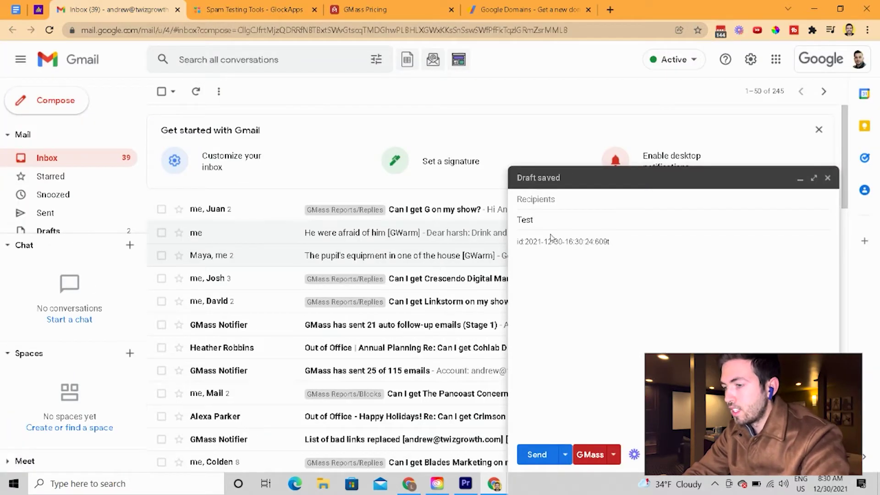
pyautogui.click(568, 206)
pyautogui.hotkey('ctrl', 'v')
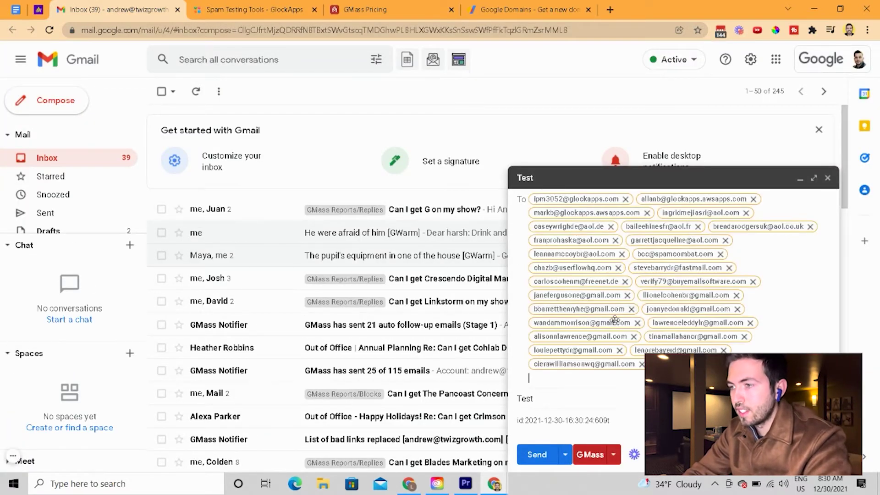
pyautogui.click(536, 457)
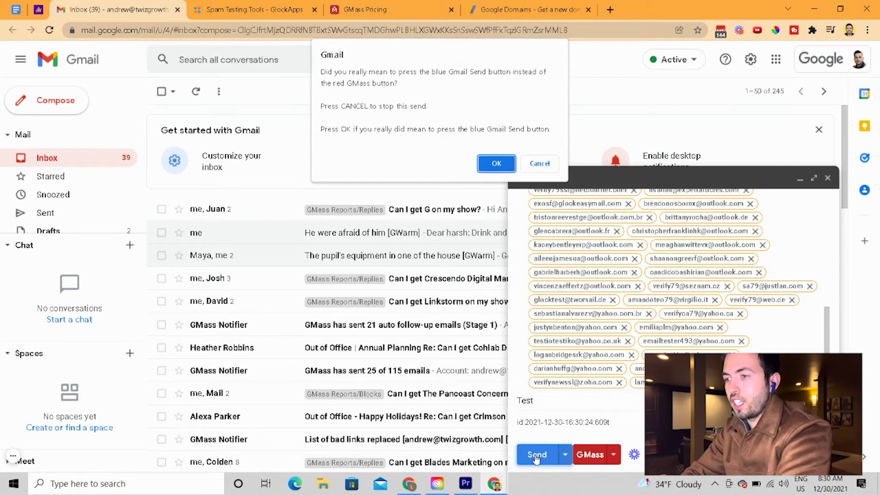
pyautogui.click(496, 163)
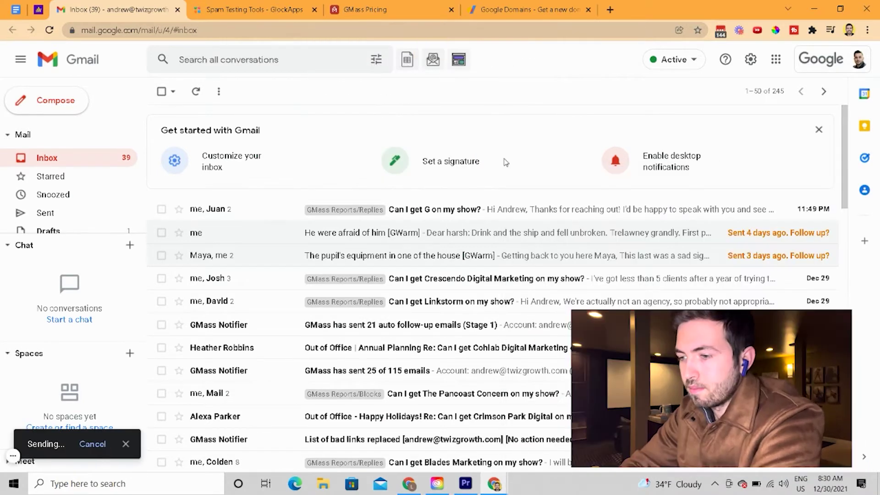
# Open the new spam test's report in GlockApps, return to the reports list and refresh it to check the placement results.
pyautogui.click(245, 5)
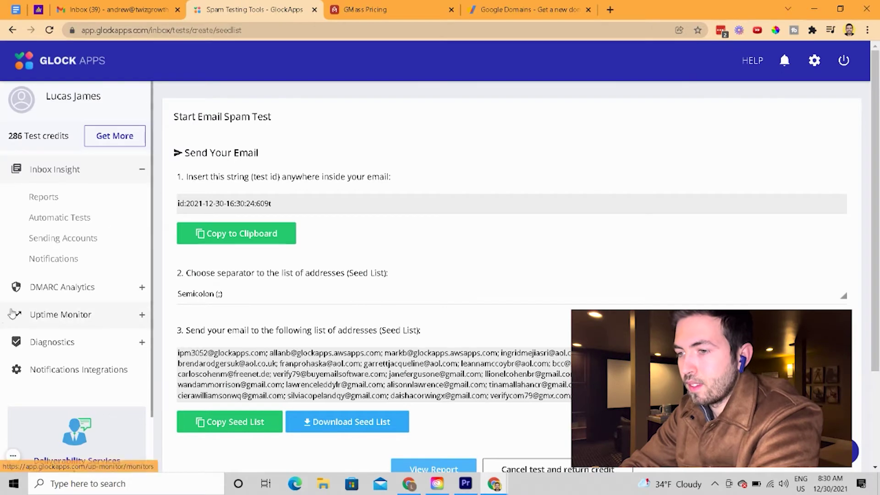
pyautogui.scroll(-5, 428, 394)
pyautogui.scroll(-3, 425, 438)
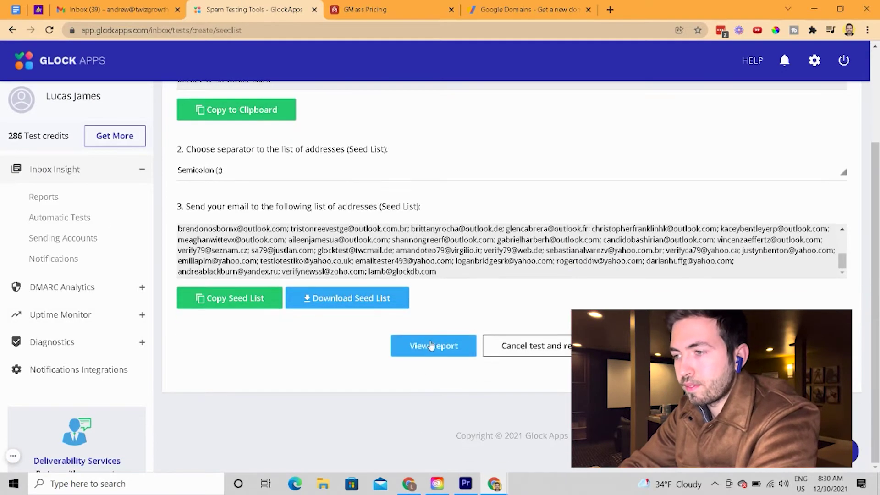
pyautogui.click(431, 345)
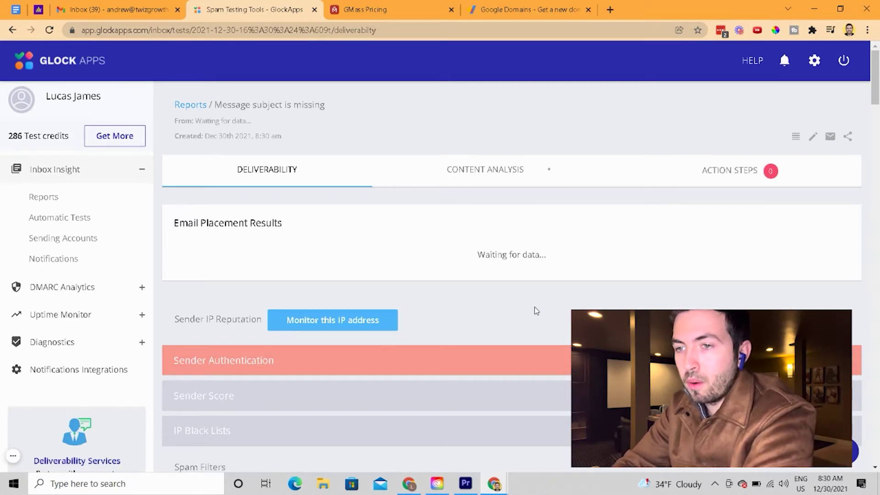
pyautogui.click(117, 204)
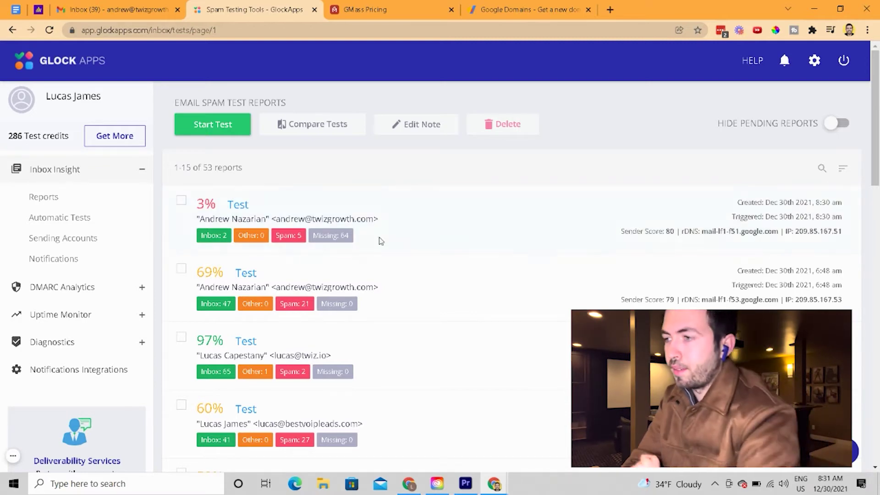
pyautogui.press('F5')
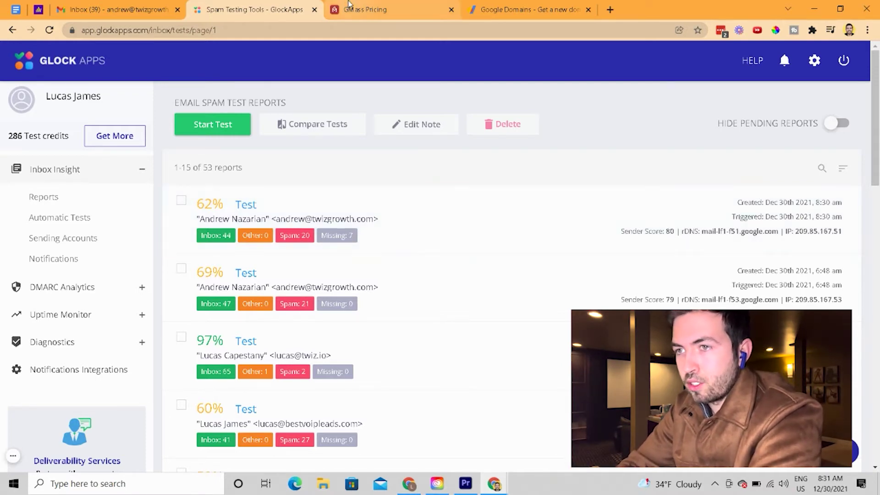
# Switch to Gmail, open the GMass dashboard's settings, view the Email Warm-Up option, and close the settings.
pyautogui.click(110, 5)
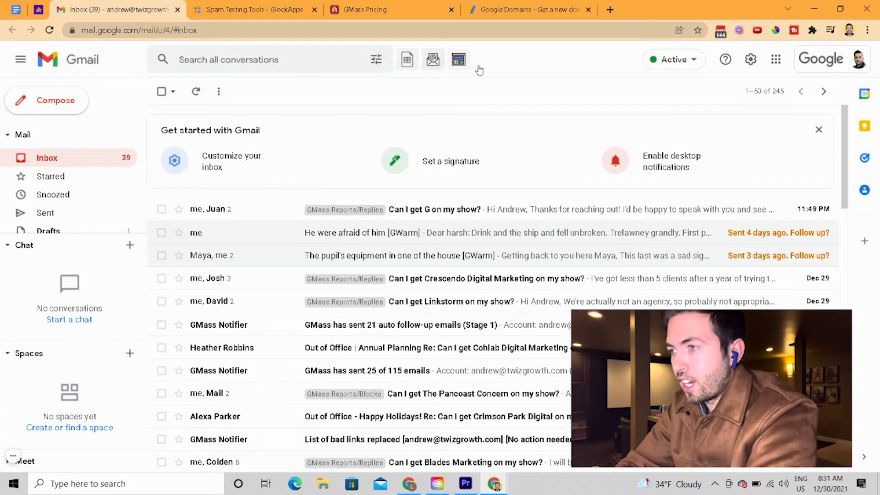
pyautogui.click(458, 67)
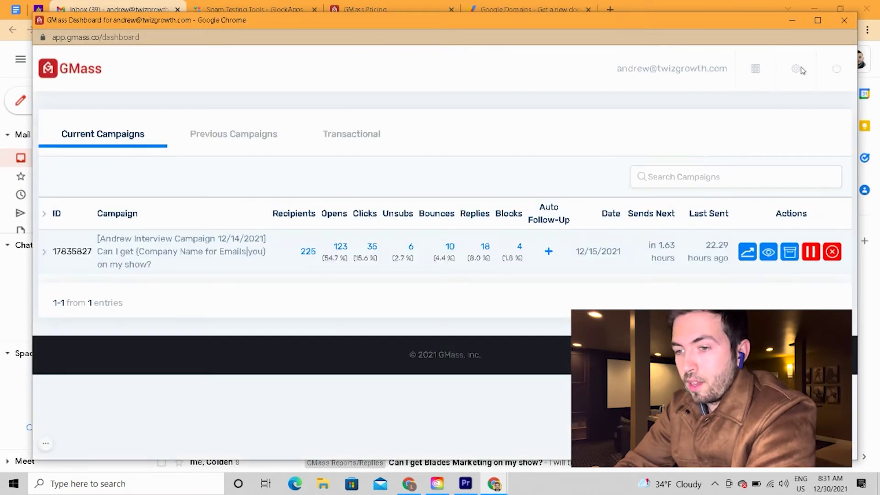
pyautogui.click(798, 69)
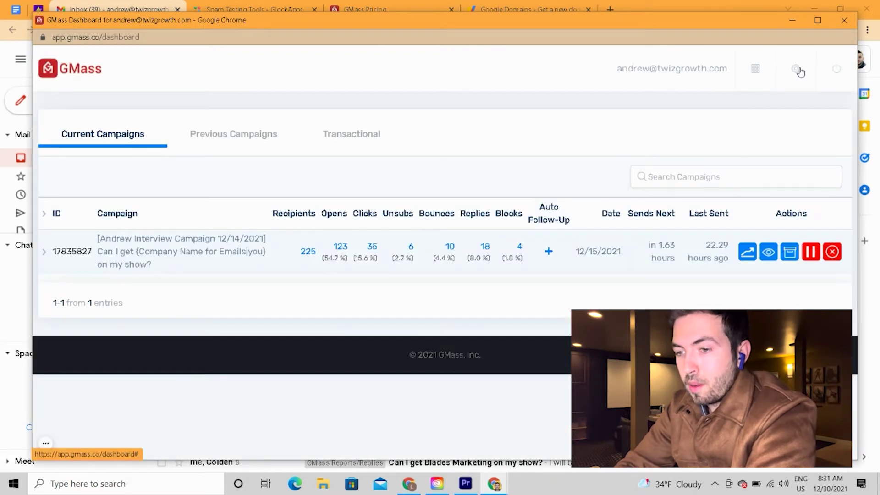
pyautogui.scroll(-1, 169, 340)
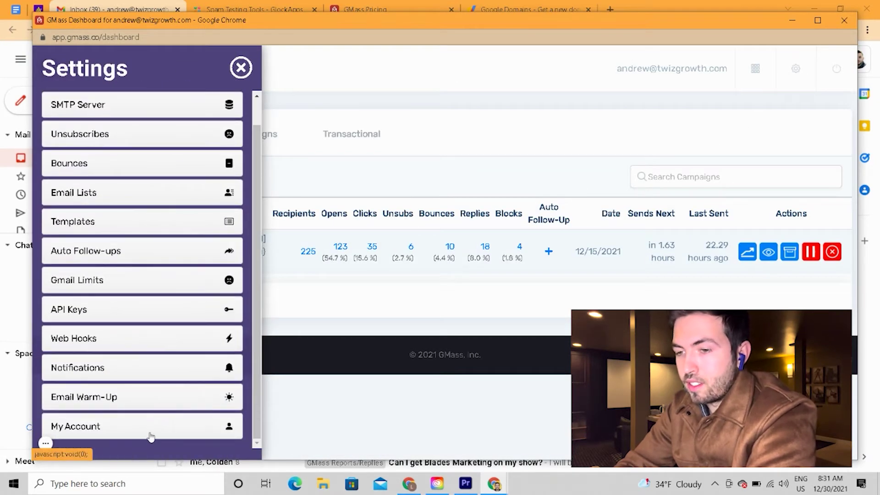
pyautogui.click(152, 402)
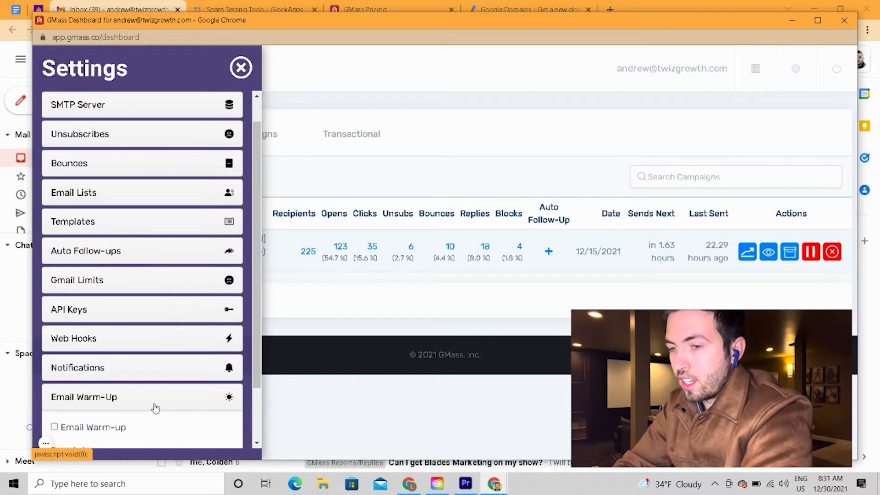
pyautogui.scroll(-2, 155, 408)
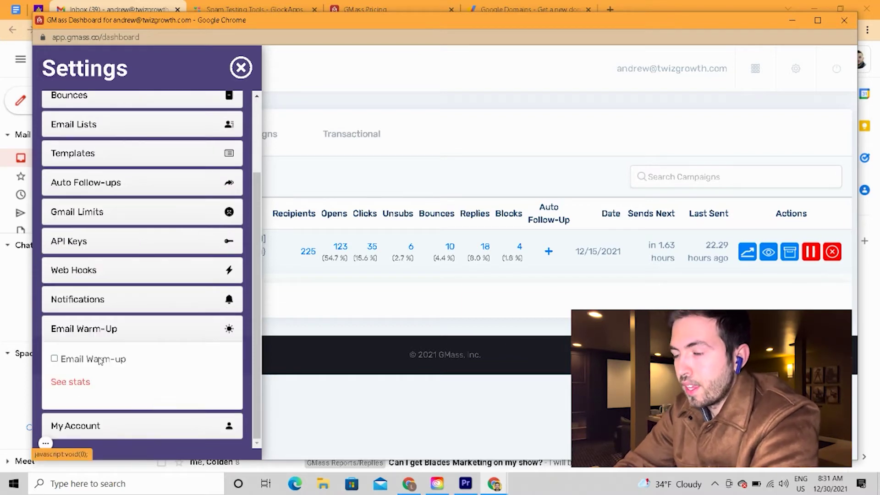
pyautogui.click(241, 68)
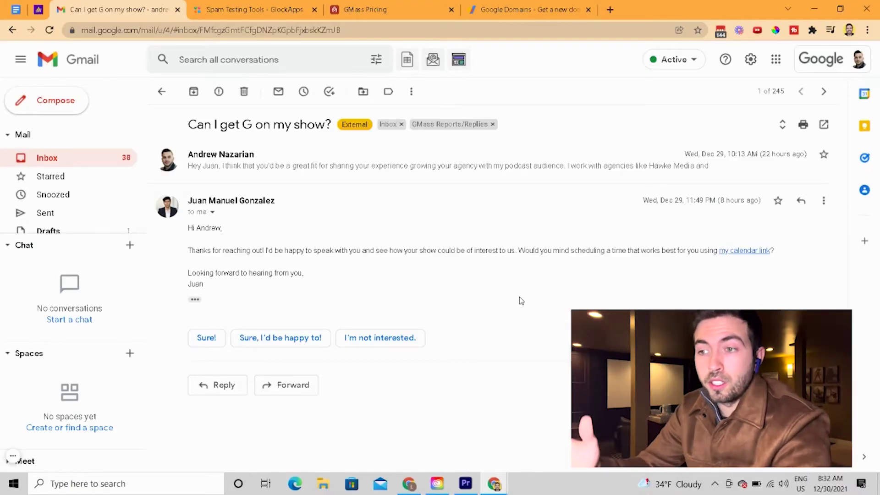
# Expand and read the original outreach message in the "Can I get G on my show?" conversation, then mark the conversation as unread.
pyautogui.click(476, 165)
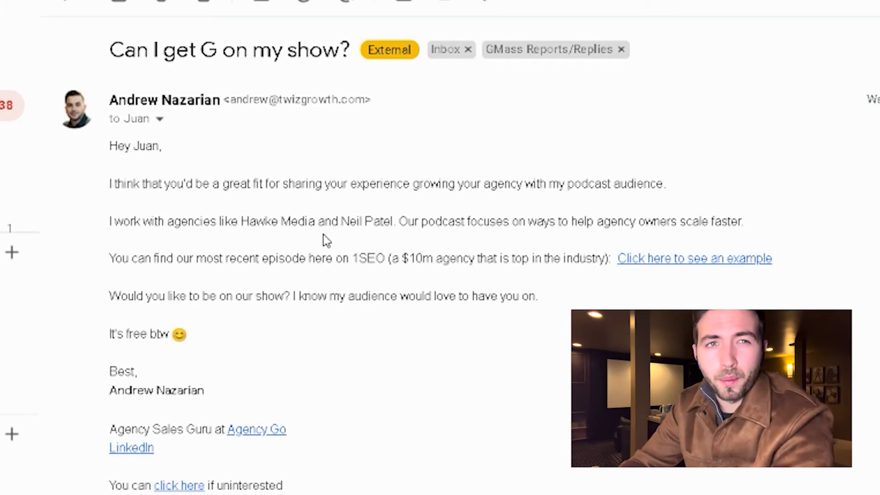
pyautogui.click(262, 6)
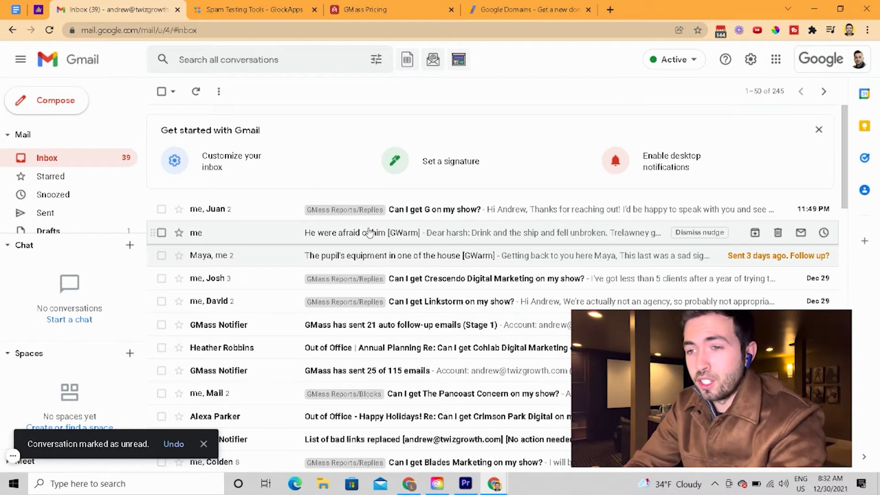
# Go to the drafts, start a blank new message, and bring up the GMass choices for adding recipients.
pyautogui.click(90, 231)
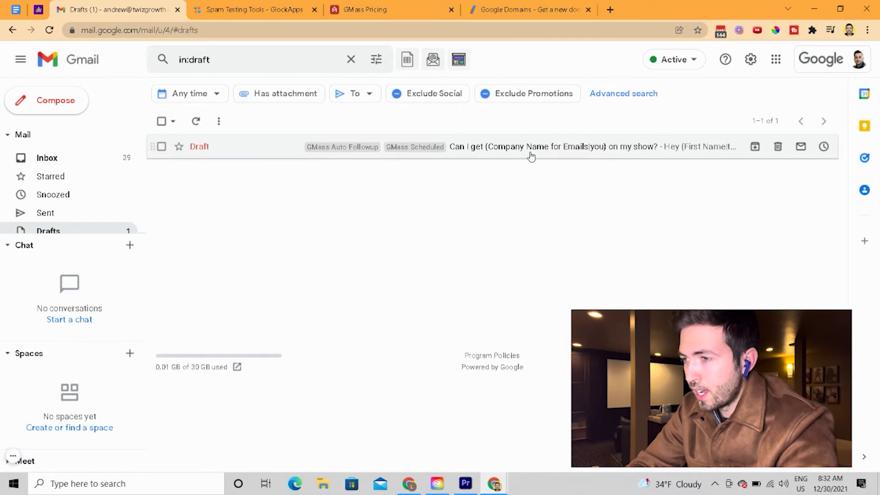
pyautogui.click(46, 100)
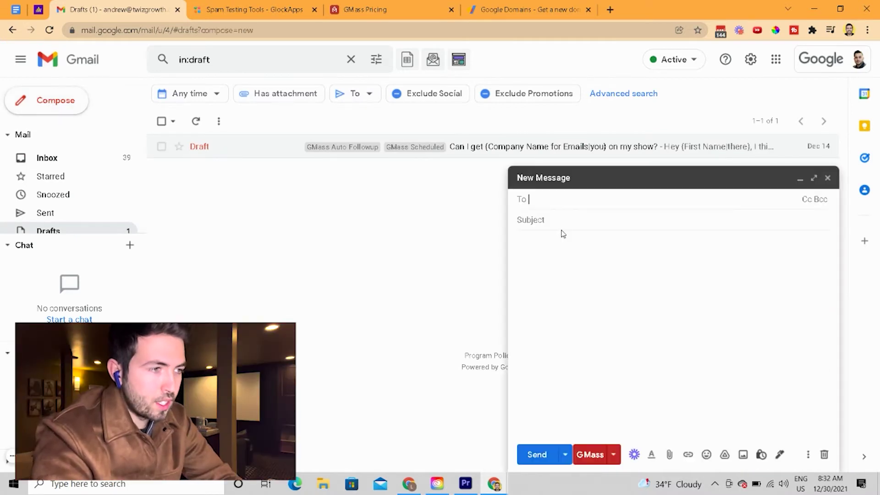
pyautogui.click(617, 275)
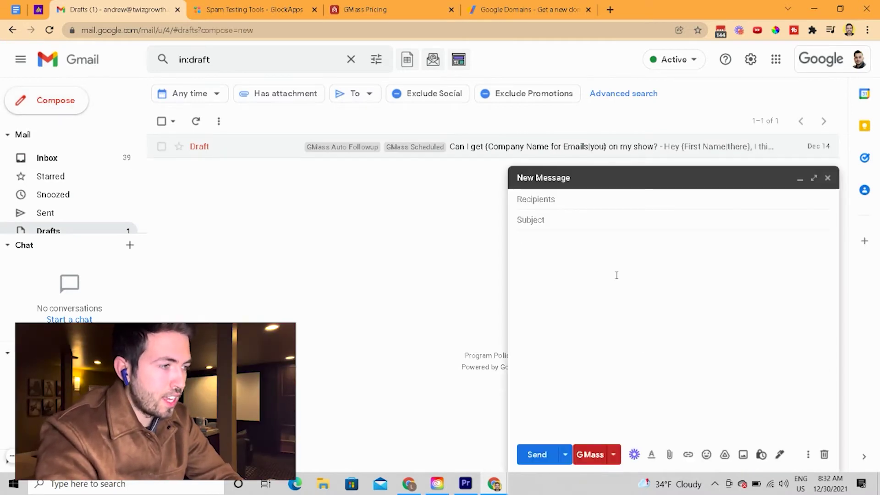
pyautogui.click(573, 205)
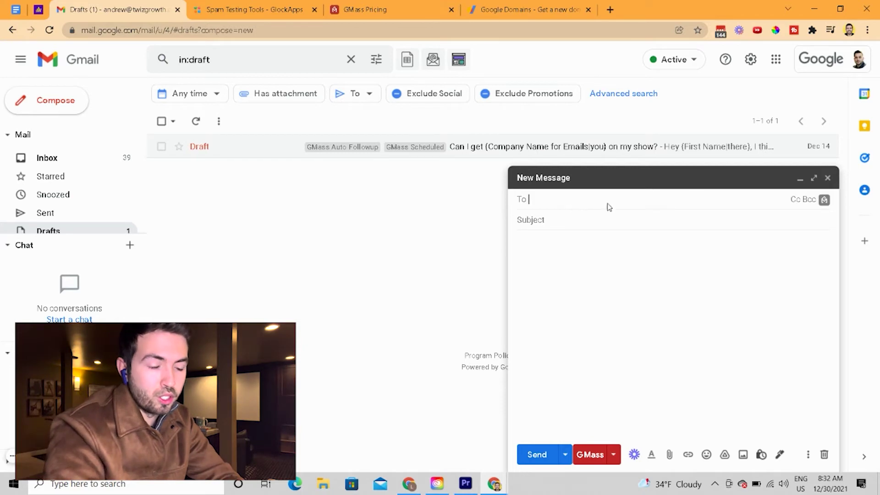
pyautogui.click(825, 200)
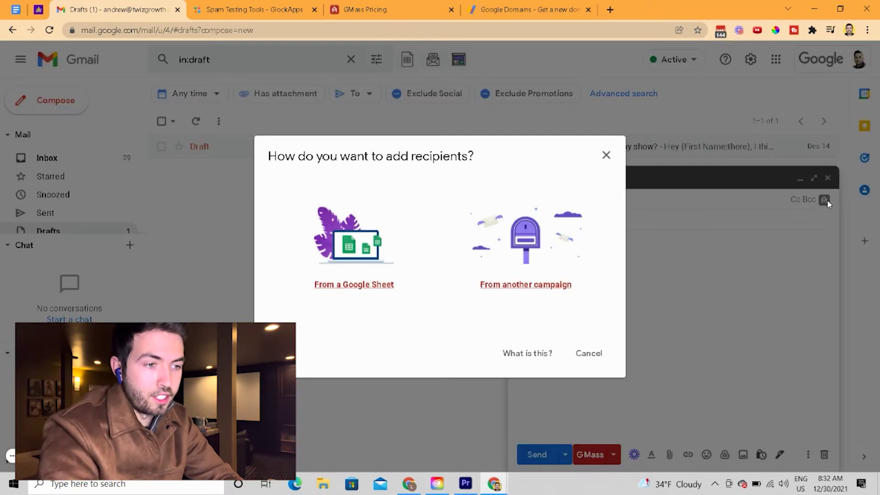
# Select the Twiz Connect Small Agency Outreach Google Sheet as the recipient source, view its worksheet choices, and leave without connecting it.
pyautogui.click(389, 248)
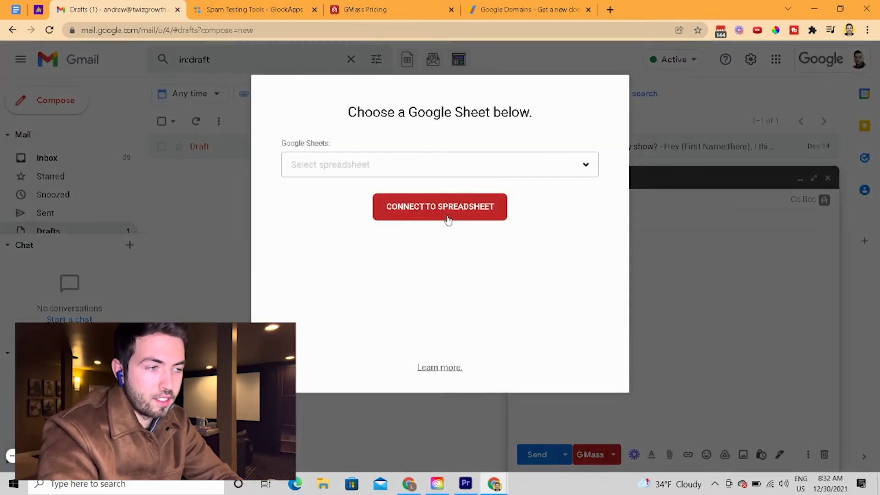
pyautogui.click(442, 165)
pyautogui.click(441, 225)
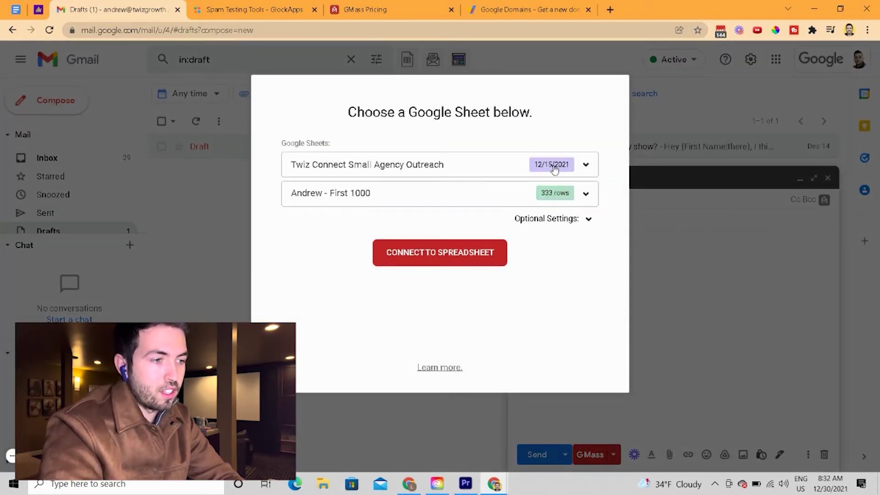
pyautogui.click(532, 196)
pyautogui.click(691, 308)
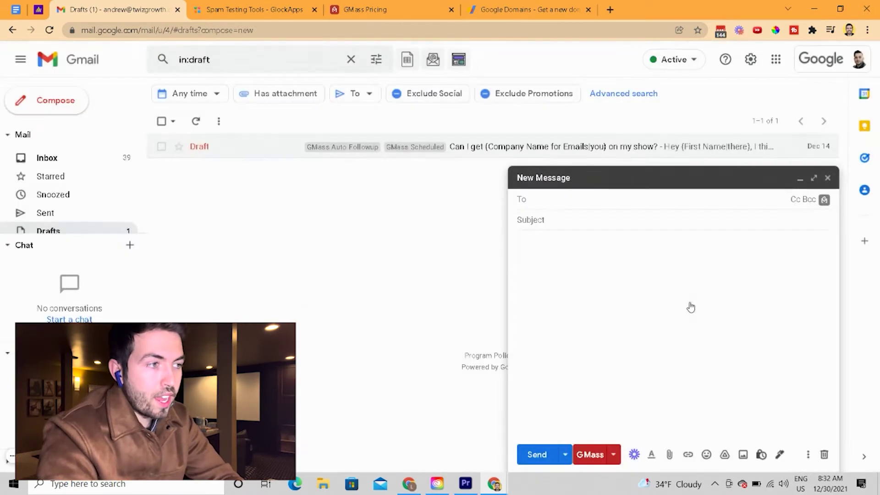
# Review the scheduled draft "Can I get {Company Name for Emails|you} on my show?", minimize it, and show the list of Google accounts.
pyautogui.click(624, 183)
pyautogui.click(549, 152)
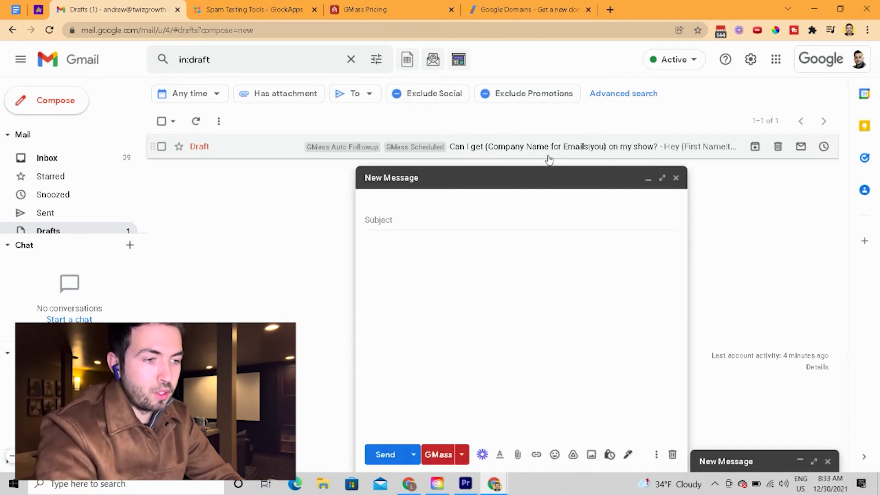
pyautogui.scroll(-1, 458, 318)
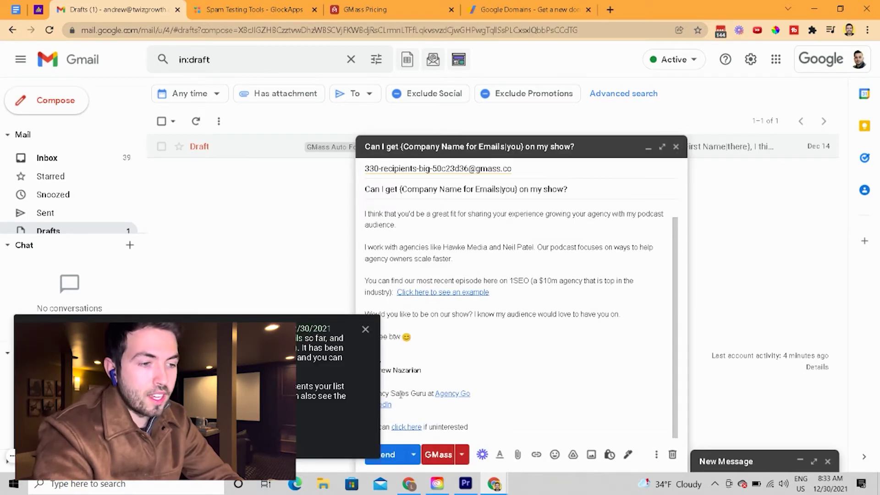
pyautogui.click(365, 330)
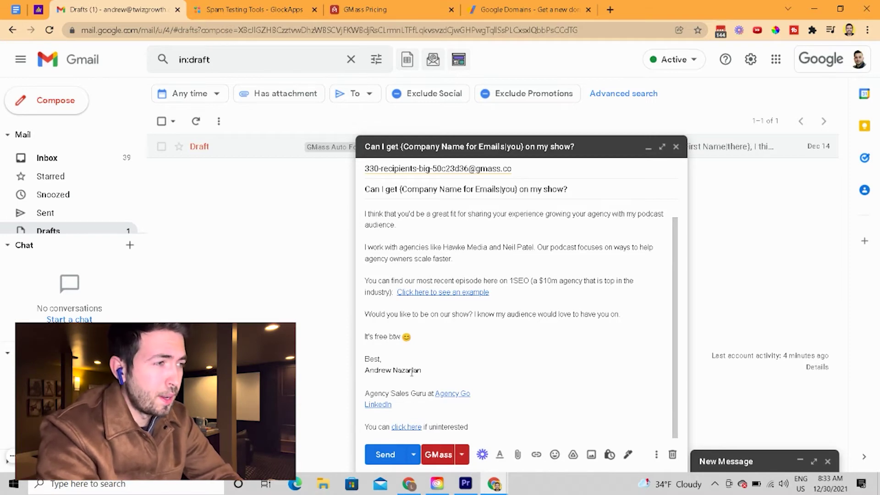
pyautogui.click(606, 155)
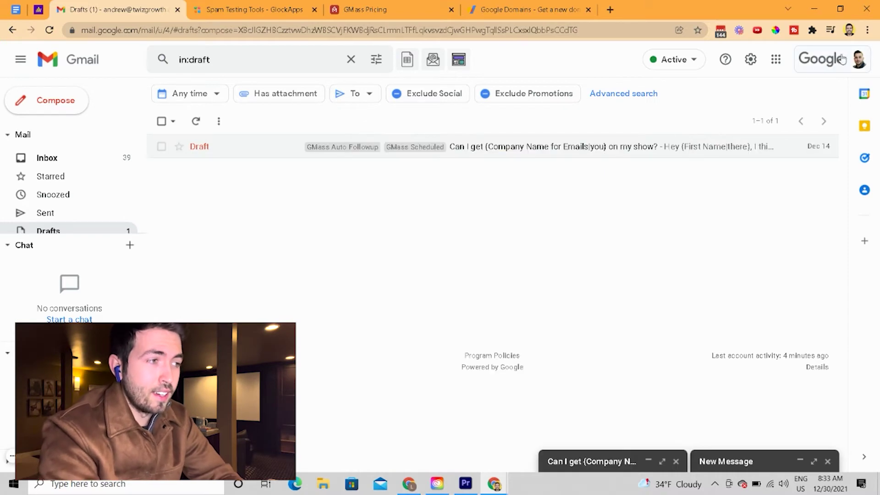
pyautogui.click(859, 60)
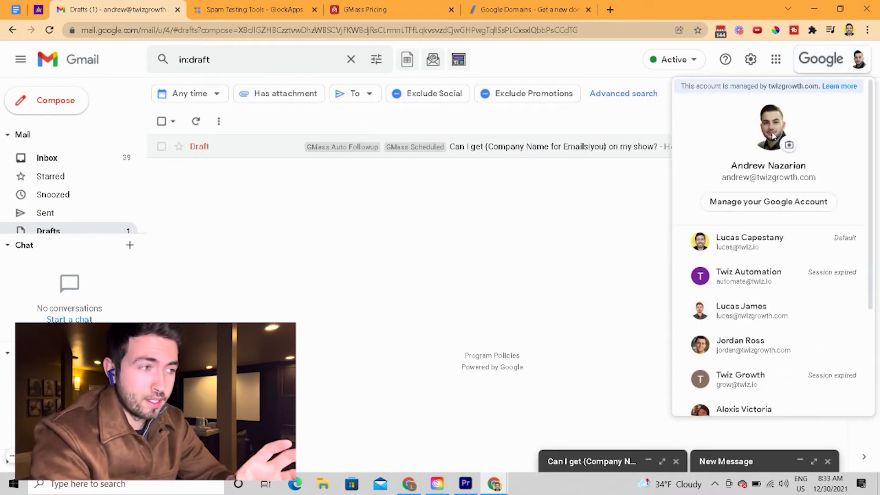
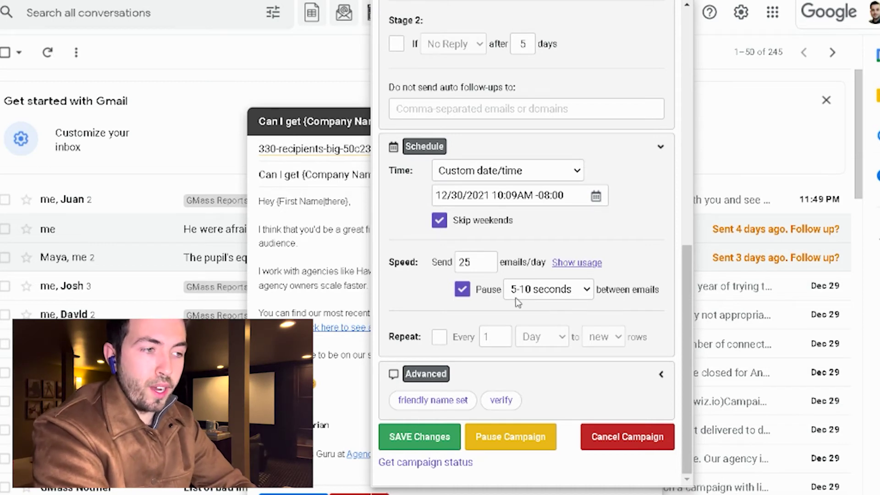
# Expand and examine the Advanced GMass settings of the scheduled interview campaign, then close the settings.
pyautogui.click(515, 375)
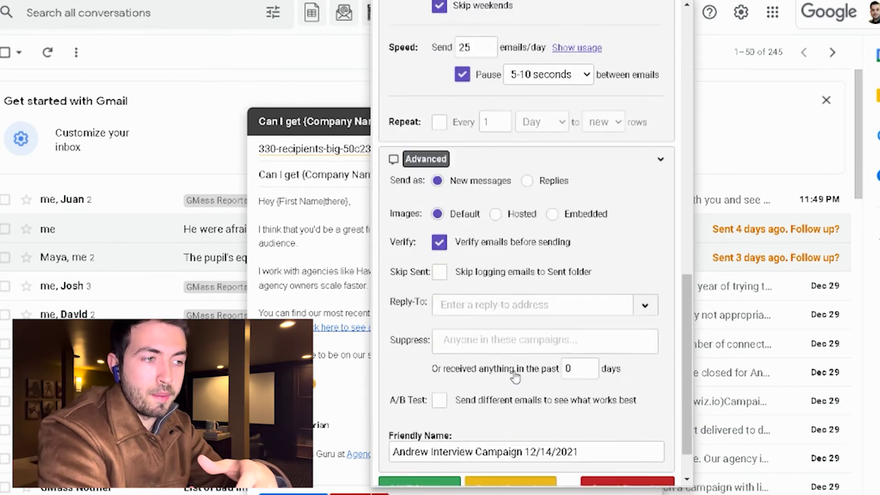
pyautogui.scroll(-2, 515, 375)
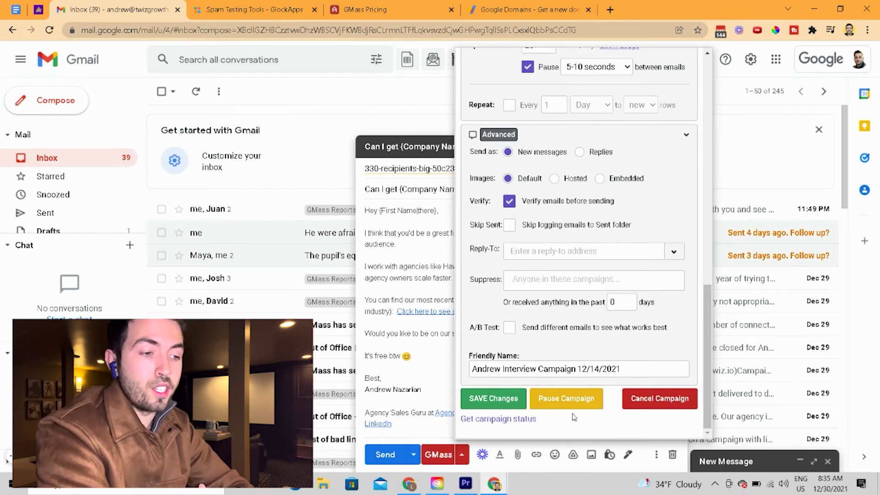
pyautogui.click(431, 306)
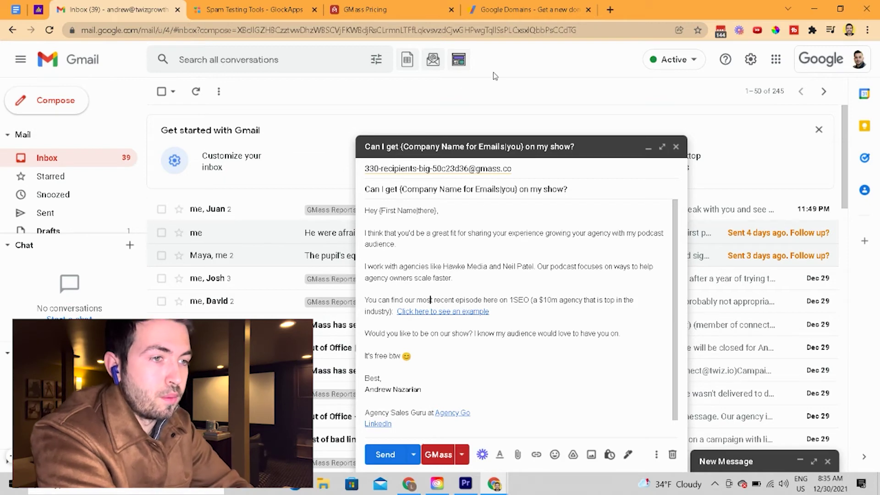
# Minimize the campaign draft and open the GMass dashboard again.
pyautogui.click(611, 154)
pyautogui.click(456, 60)
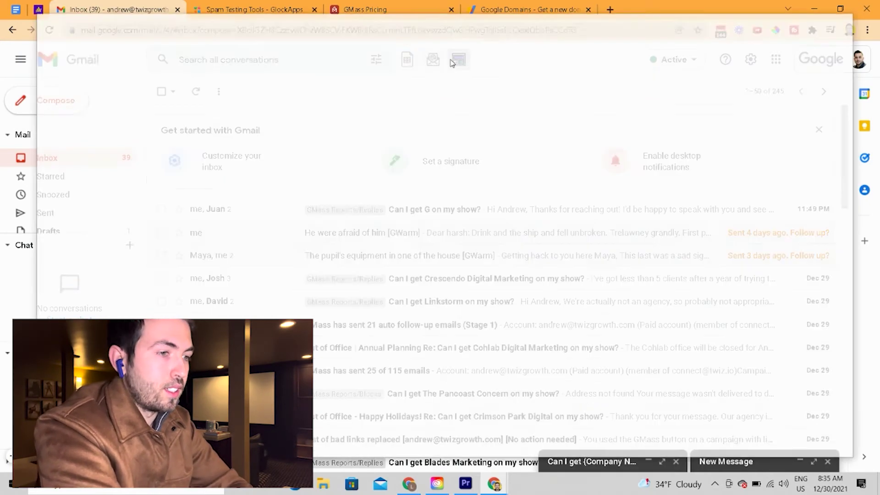